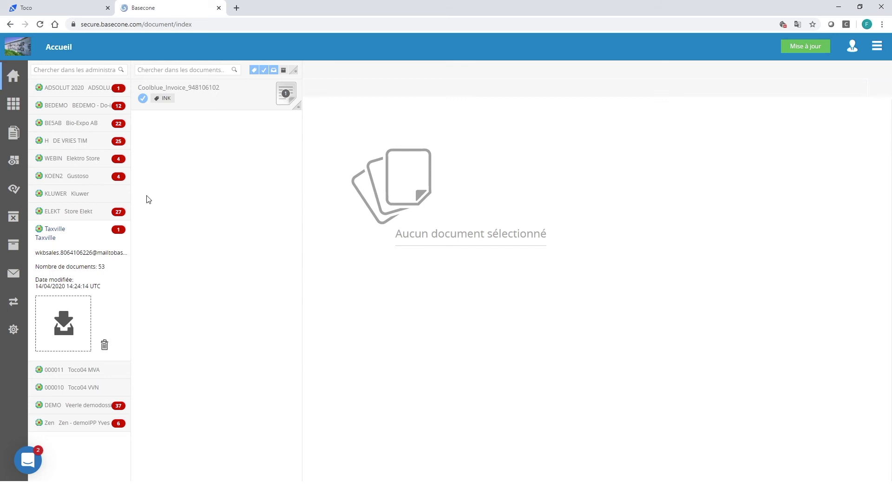
Step: Select the KLUWER administration and switch to the drafted "coolblue [INK]" message in Outlook
click(48, 195)
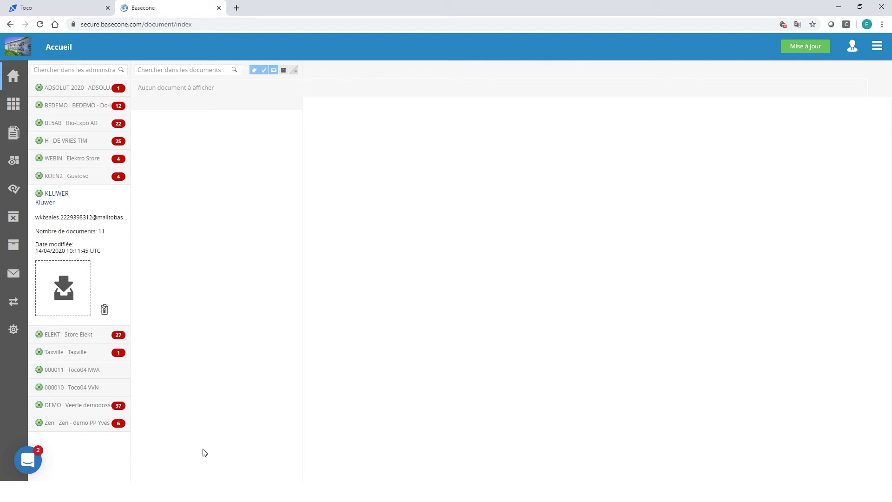
mouse_move(216, 492)
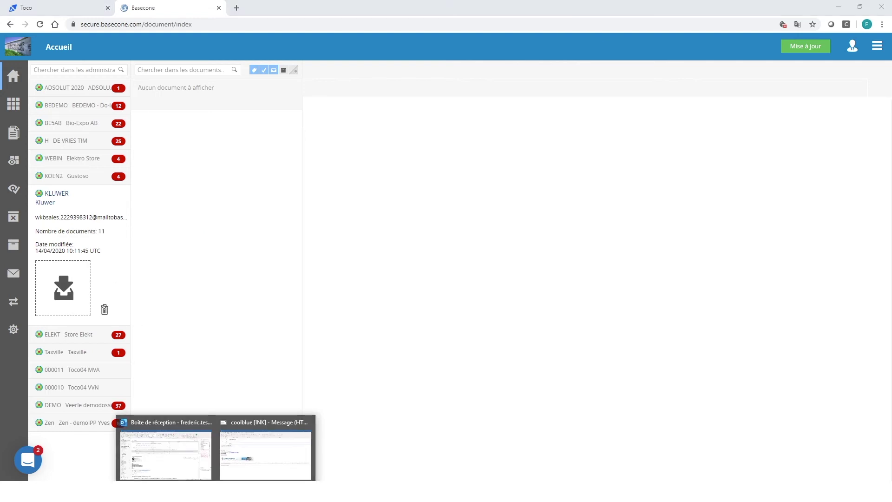
click(266, 437)
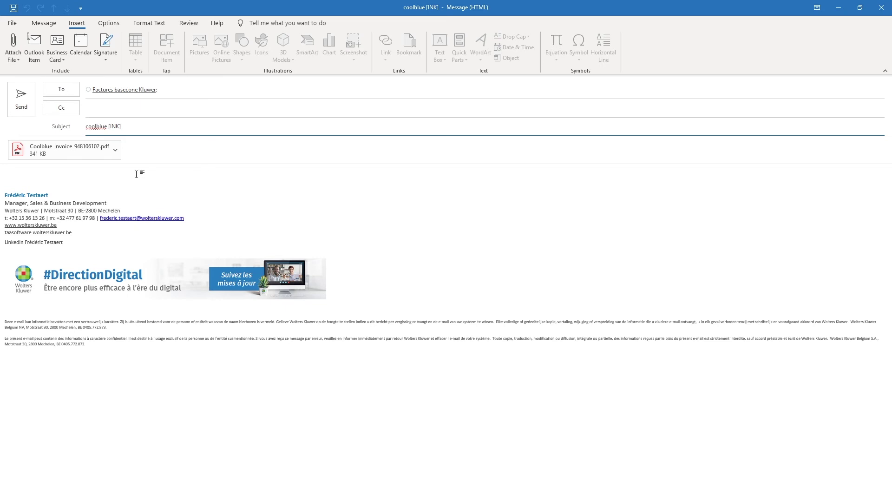
Step: Inspect the Outlook contact record of the recipient Factures basecone Kluwer and its forwarding options, and close the record
click(119, 90)
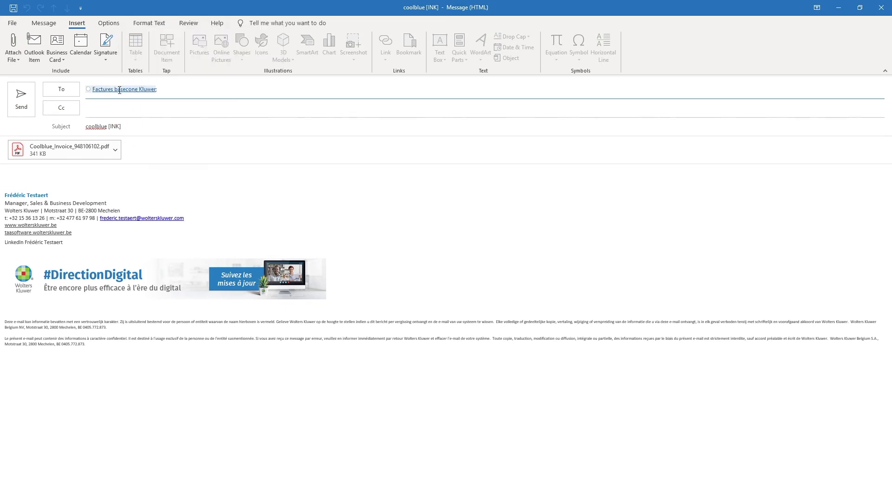
mouse_move(119, 93)
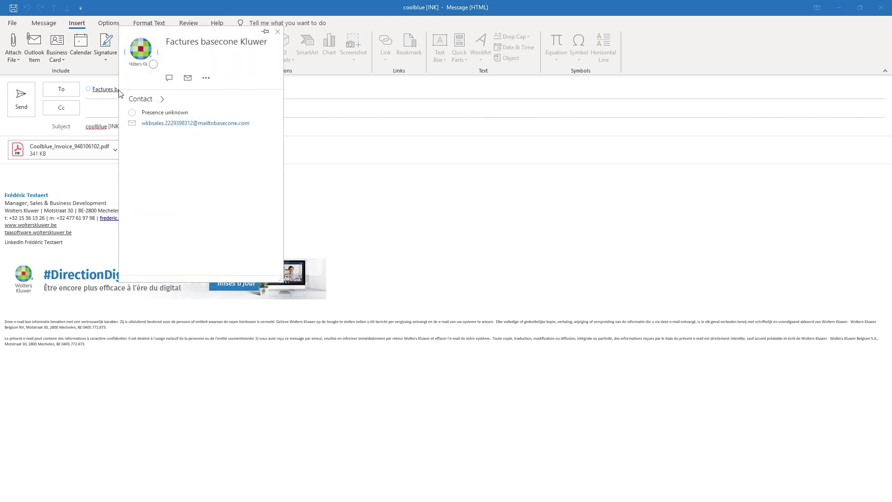
click(206, 78)
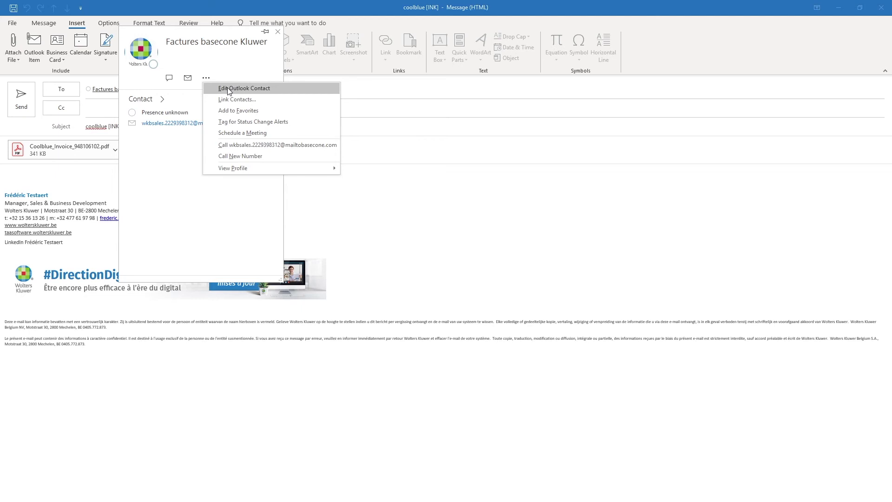
click(228, 89)
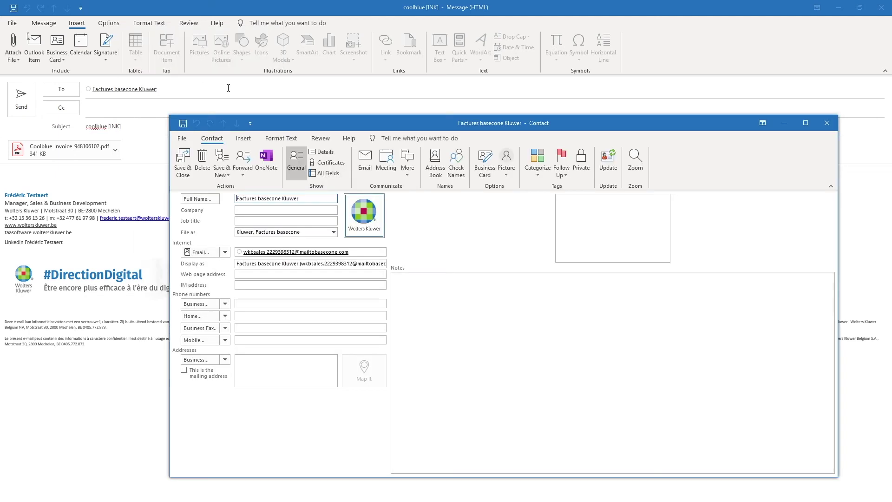
click(248, 168)
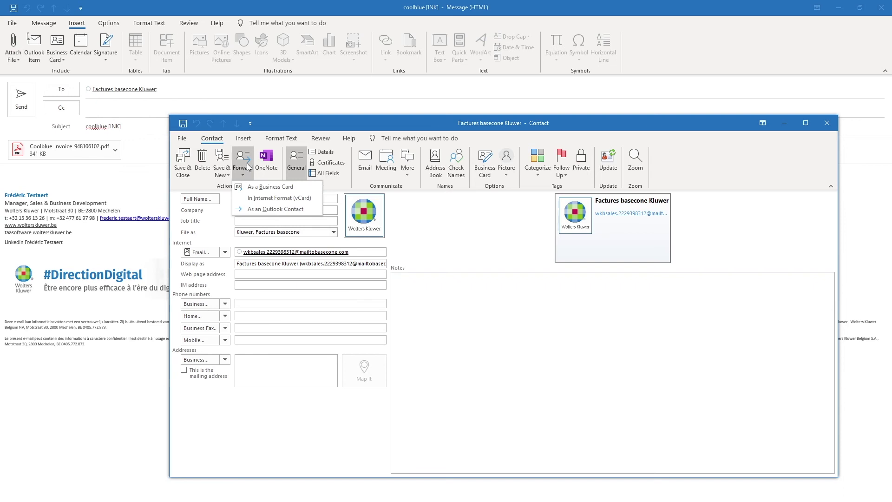
click(830, 121)
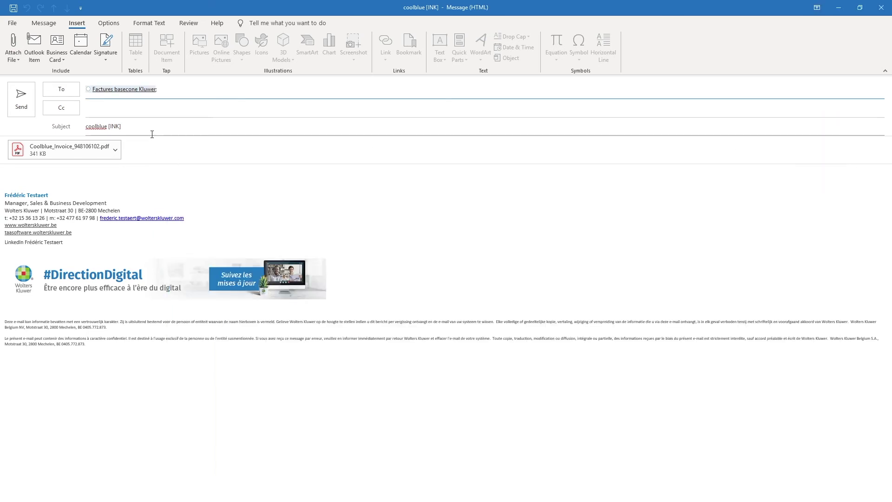
Step: Send the message with subject "coolblue [INK]" and the attached Coolblue invoice PDF to Factures basecone Kluwer
click(119, 128)
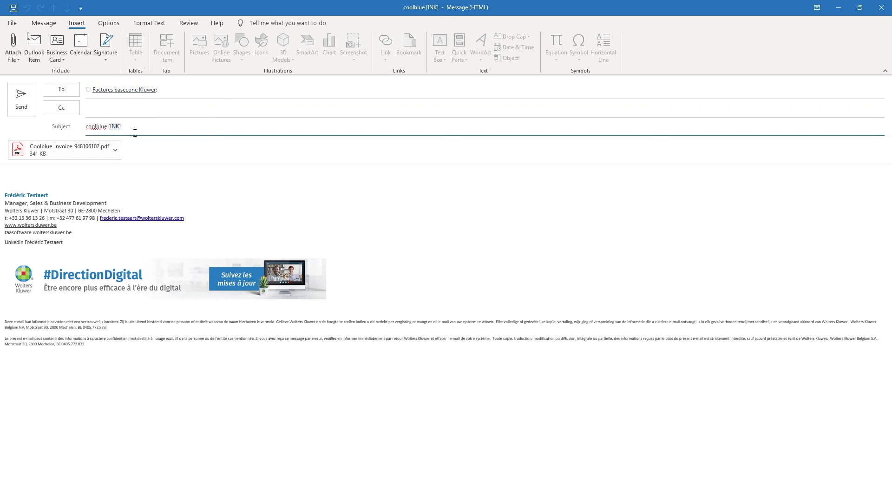
click(116, 170)
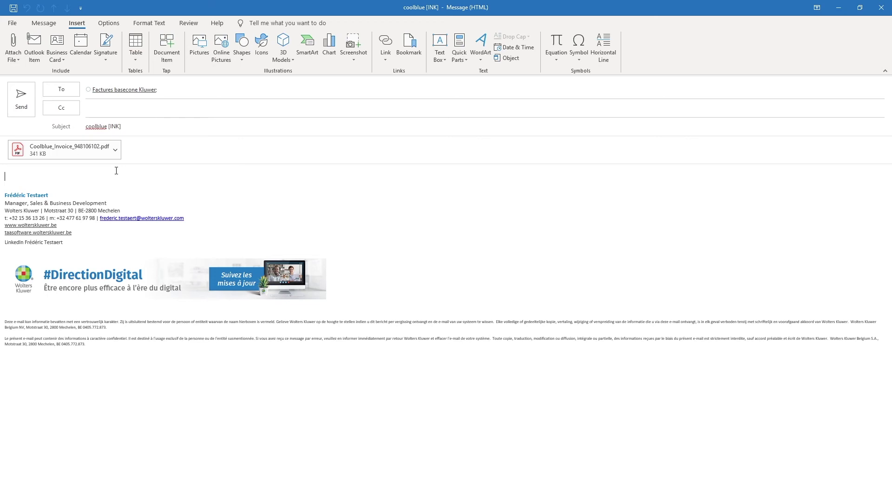
click(19, 97)
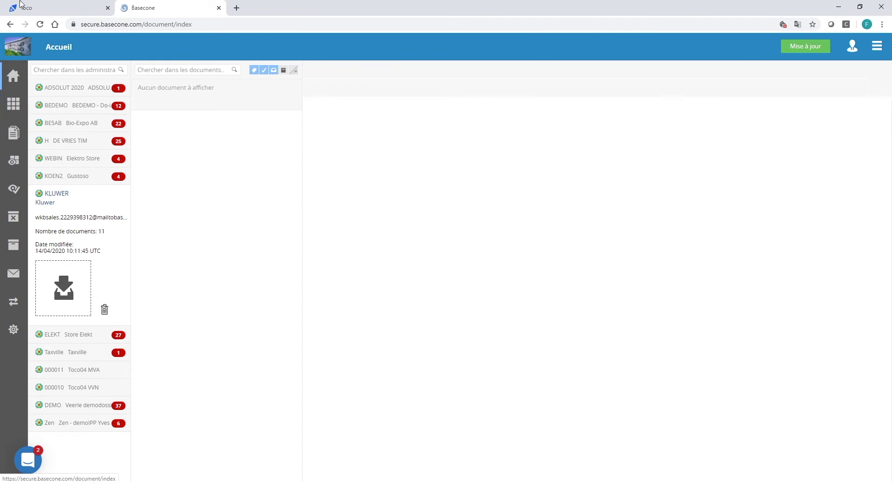
Step: Switch to Toco and review the accounting inbox, the documents sent to the accountant, the archives and the list of available companies
click(41, 9)
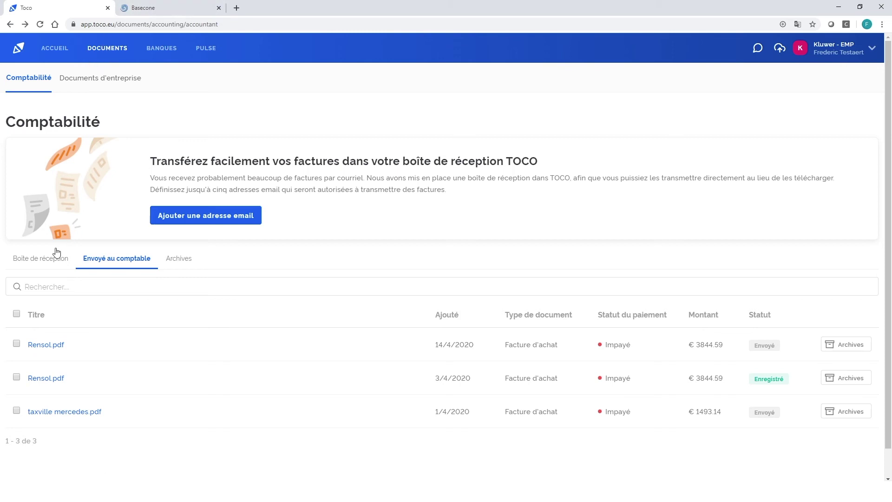
click(38, 262)
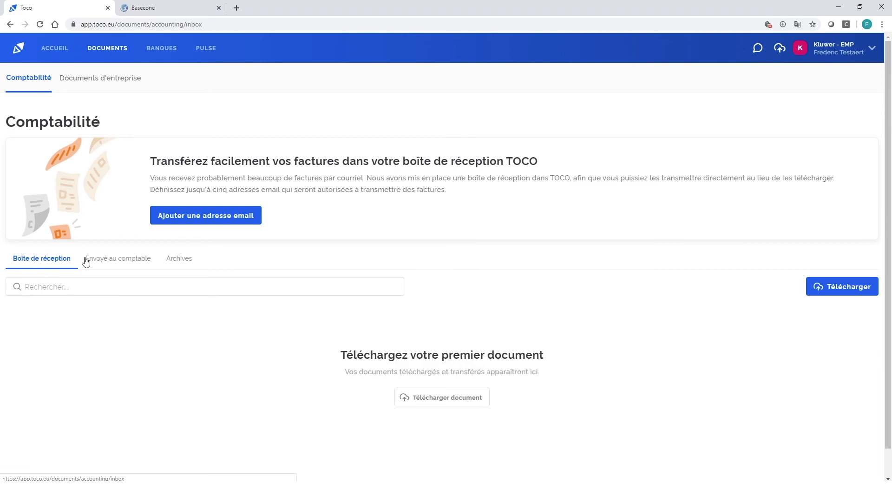
click(109, 262)
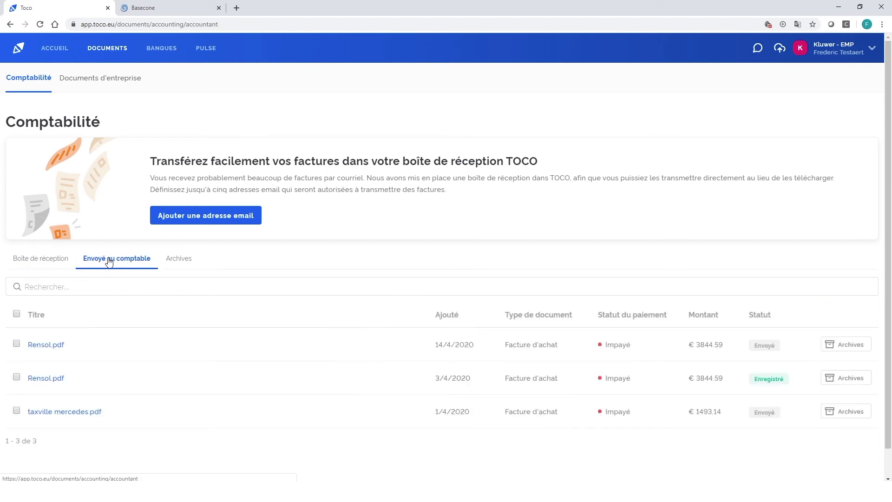
click(171, 262)
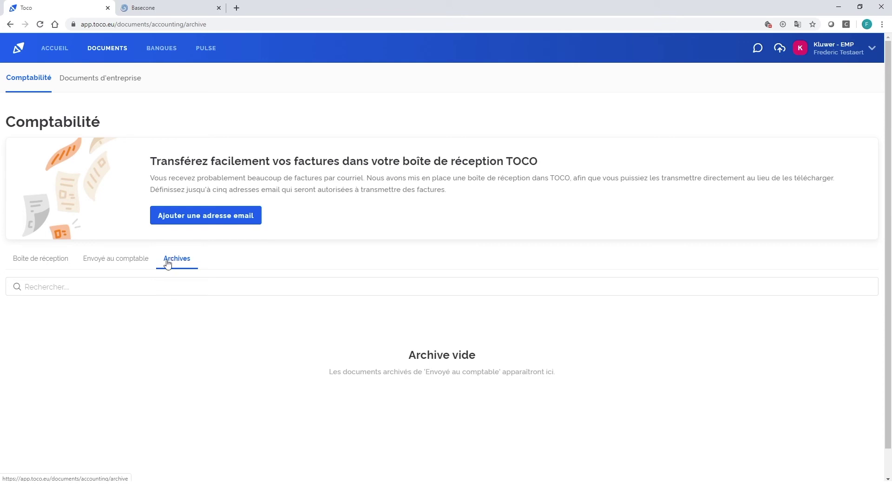
click(34, 260)
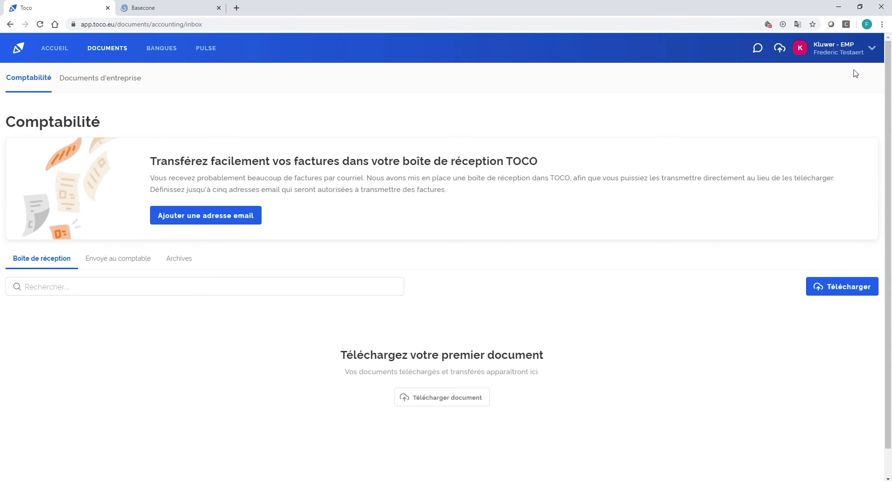
click(872, 48)
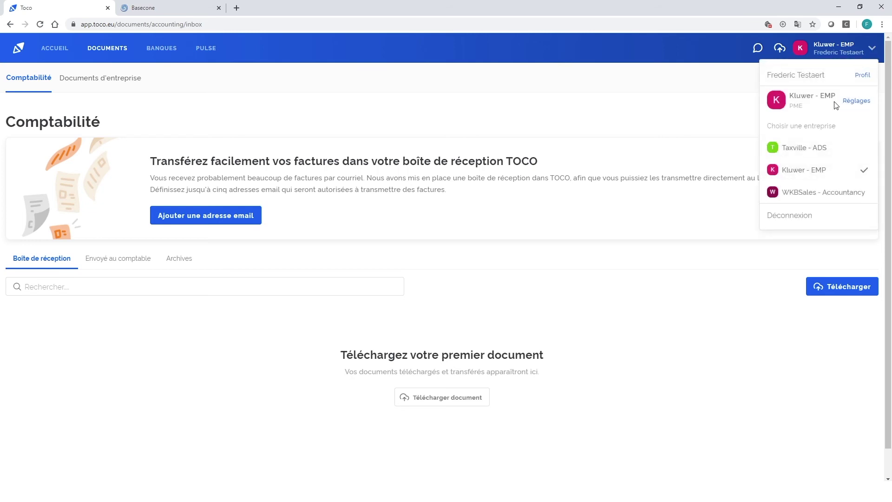
click(721, 102)
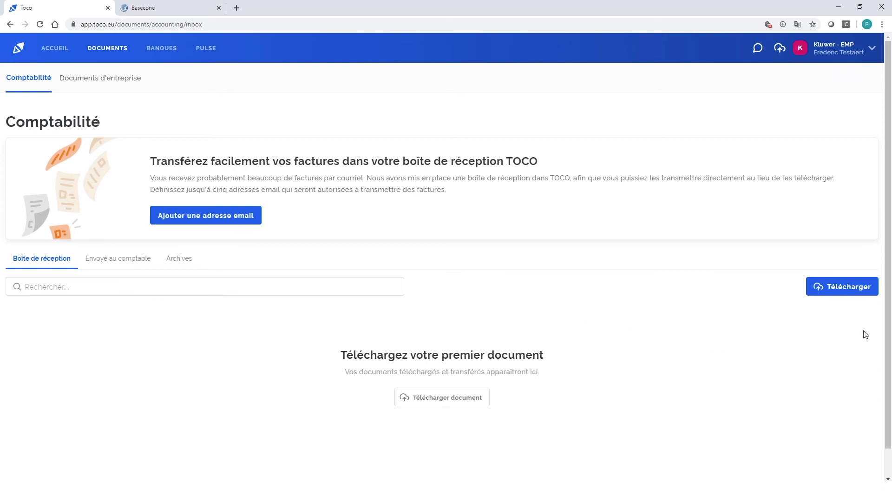
Step: Upload Rensol.pdf from the factures folder to the accounting inbox
click(850, 288)
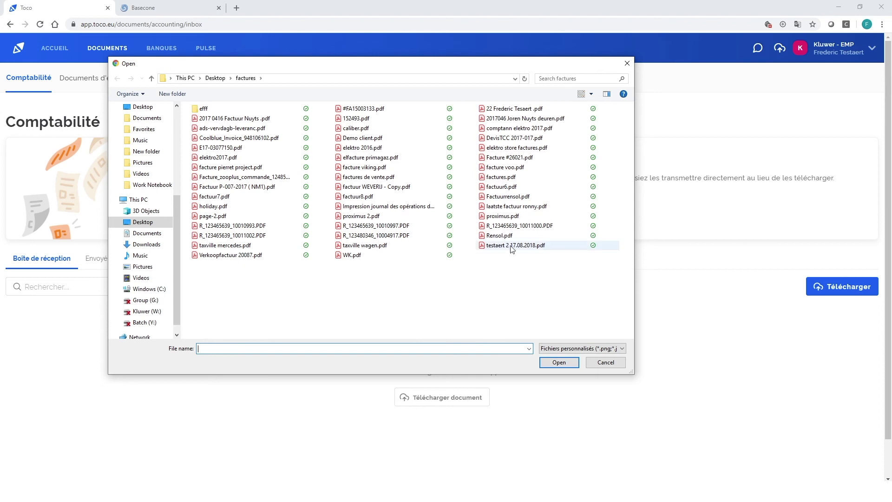
click(495, 236)
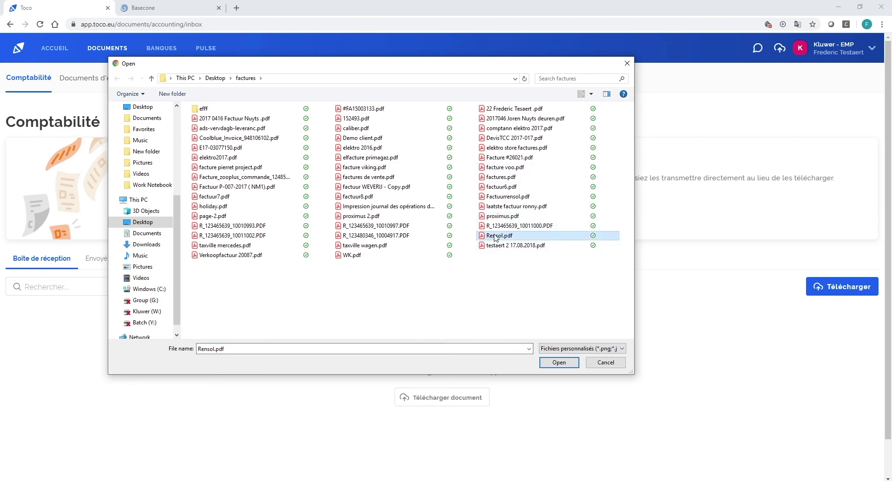
click(559, 362)
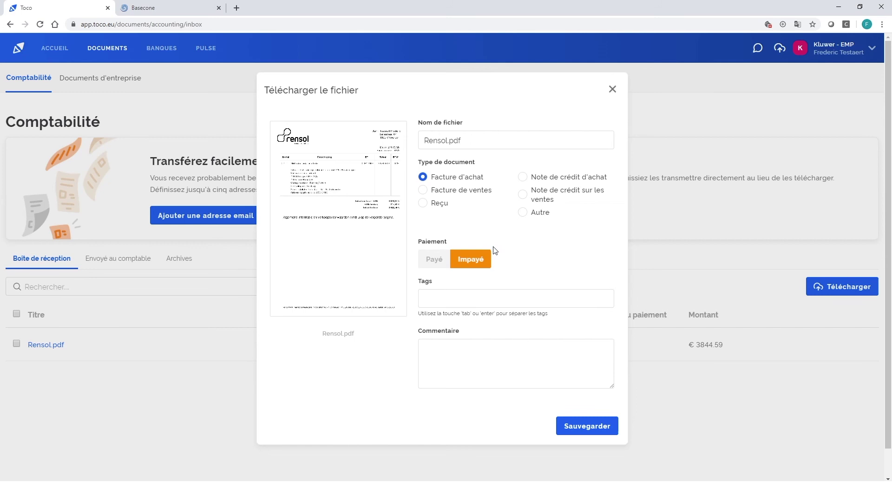
Step: Mark the uploaded purchase invoice as Impayé, add the tag "panneaux solaires" and save the document details
click(434, 259)
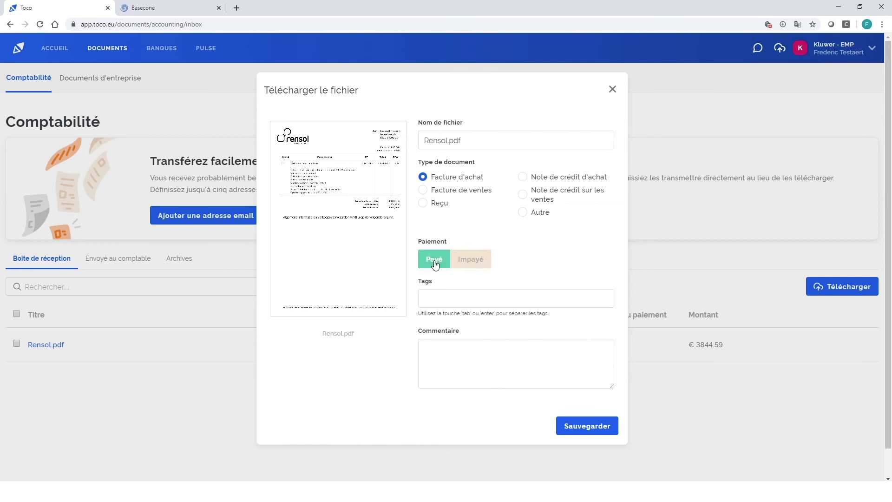
click(462, 264)
click(437, 300)
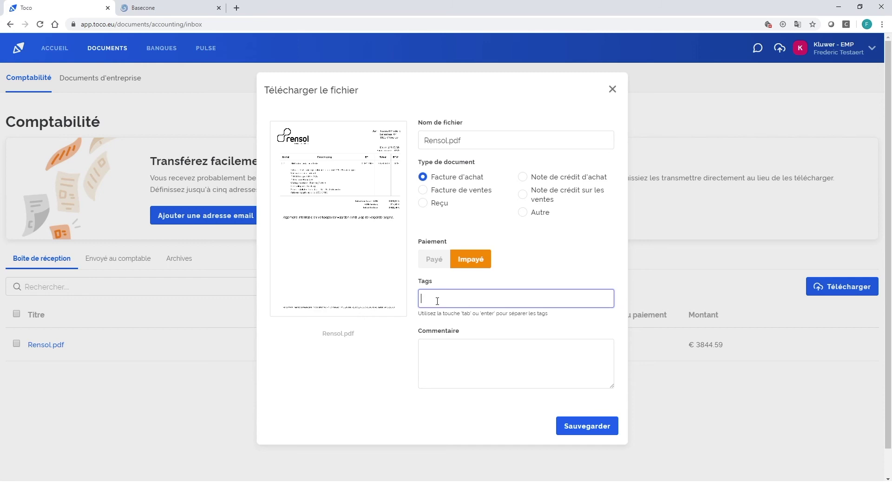
text(panneaux solaires)
click(428, 349)
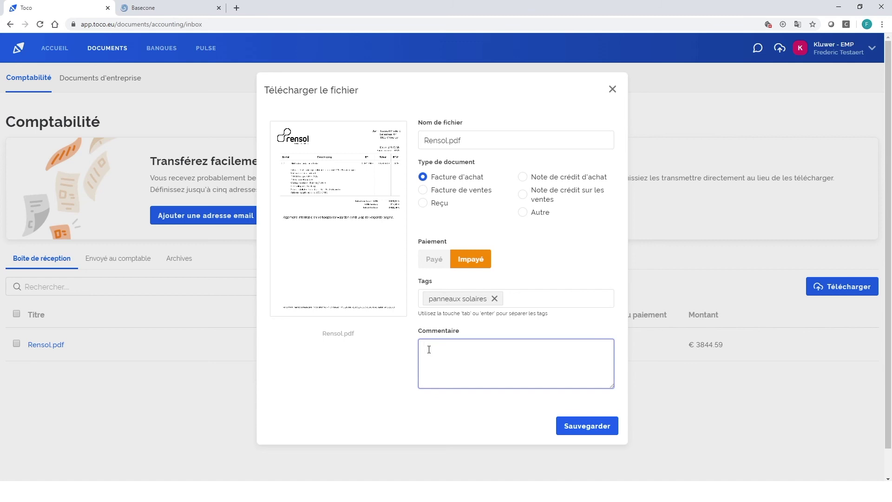
click(587, 426)
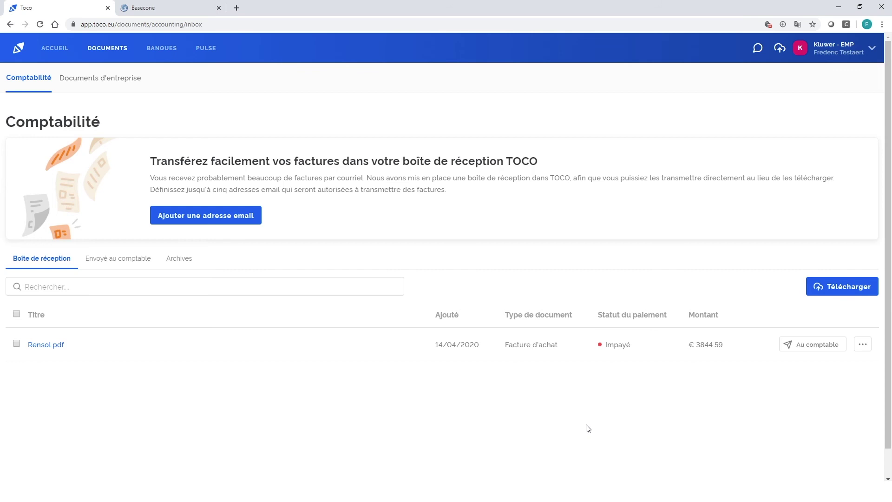
Step: Send Rensol.pdf to the accountant and display the list of documents sent to the accountant
click(809, 347)
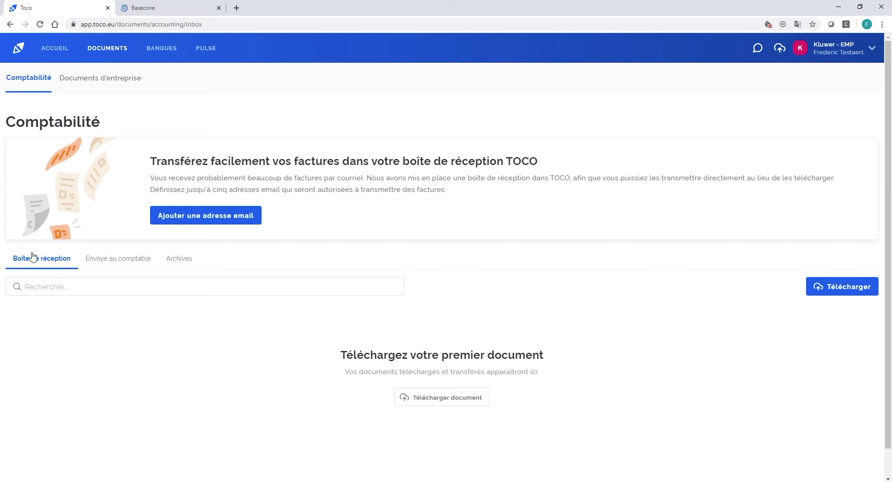
click(123, 259)
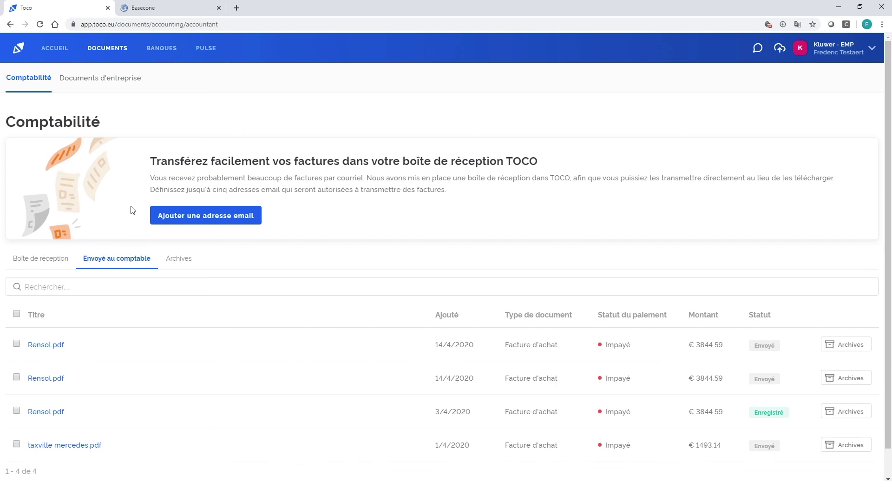
Step: Switch to Basecone, refresh Kluwer's document list and open the Rensol invoice for booking
click(160, 14)
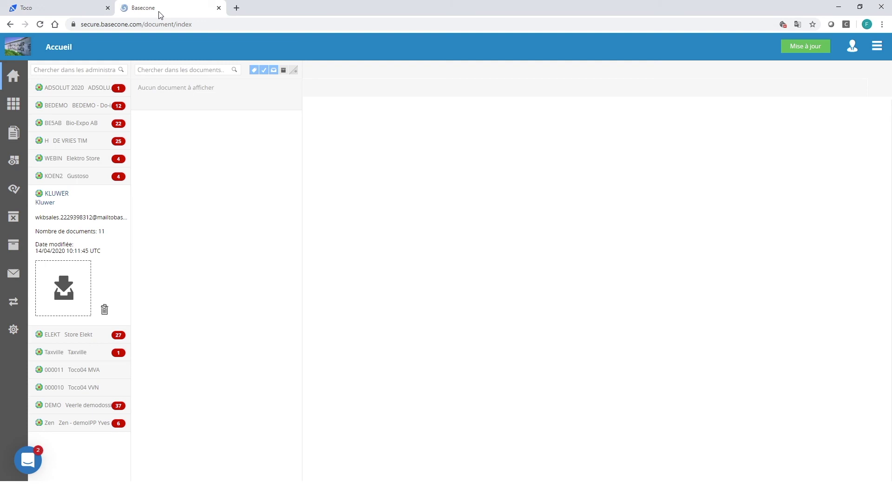
key(F5)
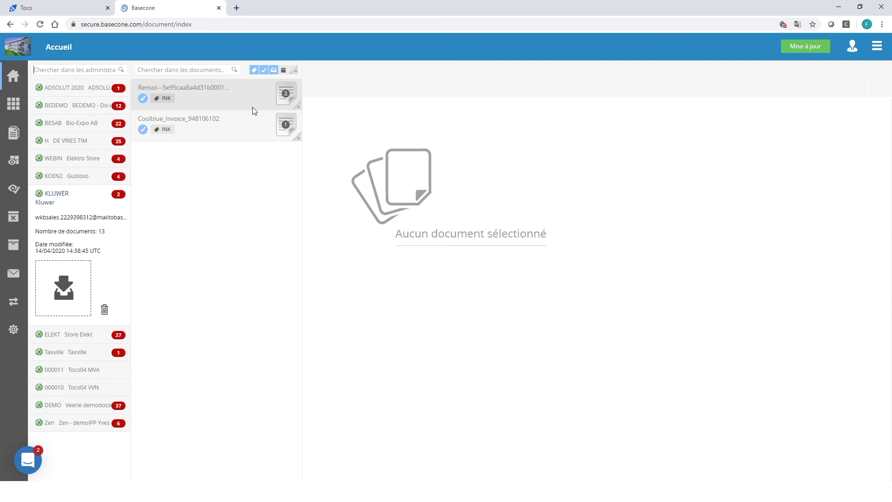
click(299, 110)
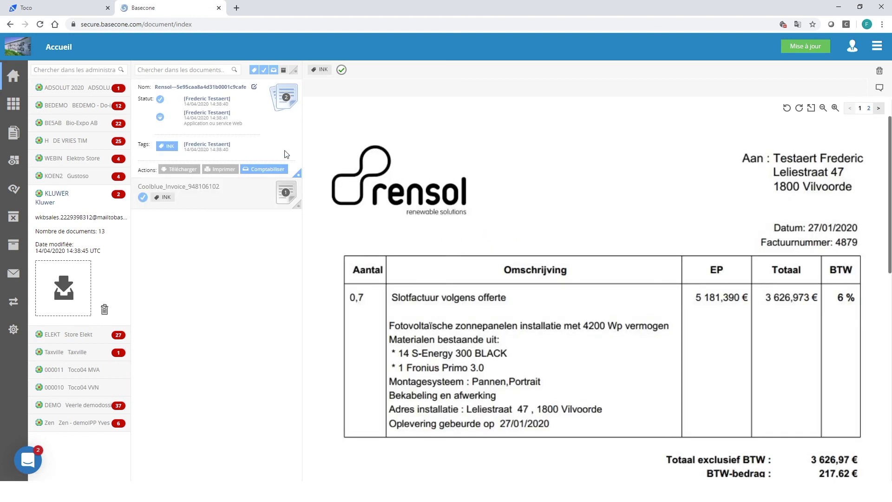
click(263, 173)
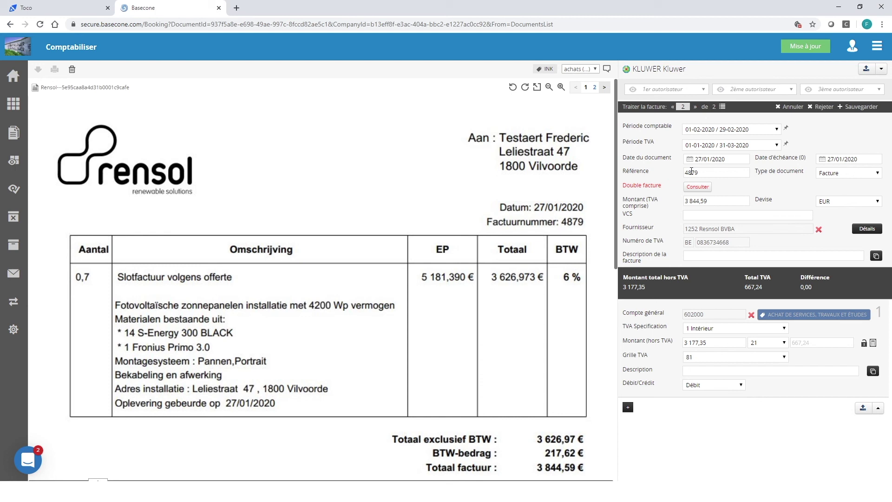
Step: Append "webinar dig" to the Rensol invoice's existing reference and book the invoice into the accounting
click(702, 173)
text(webinar dig)
key(Tab)
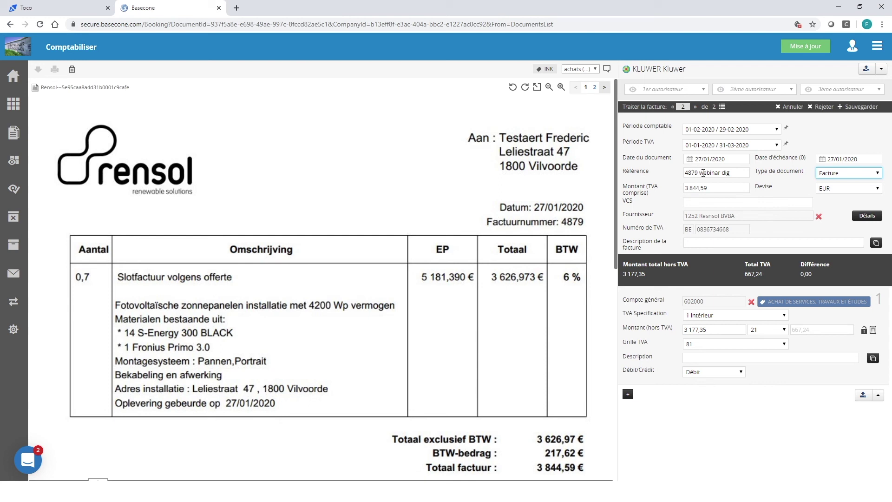
click(862, 396)
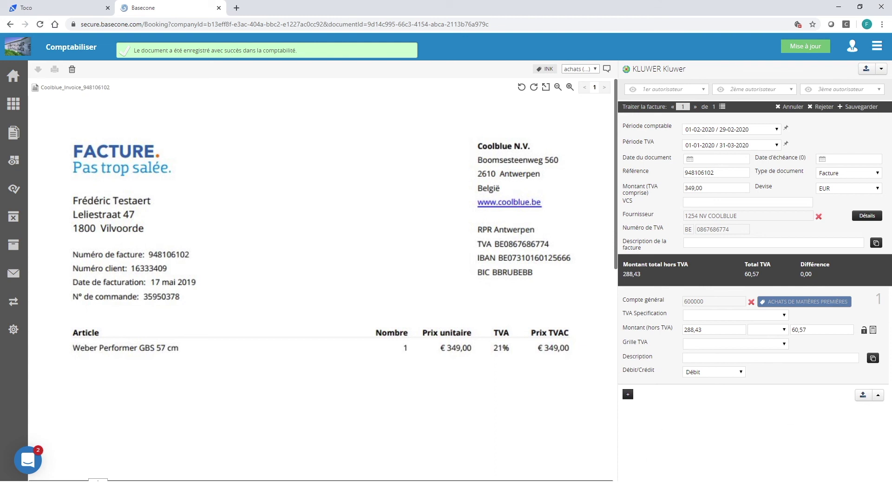
Step: Switch to Kluwer's dossier in Expert/M and open the purchase entry window (Encodage achats)
mouse_move(352, 491)
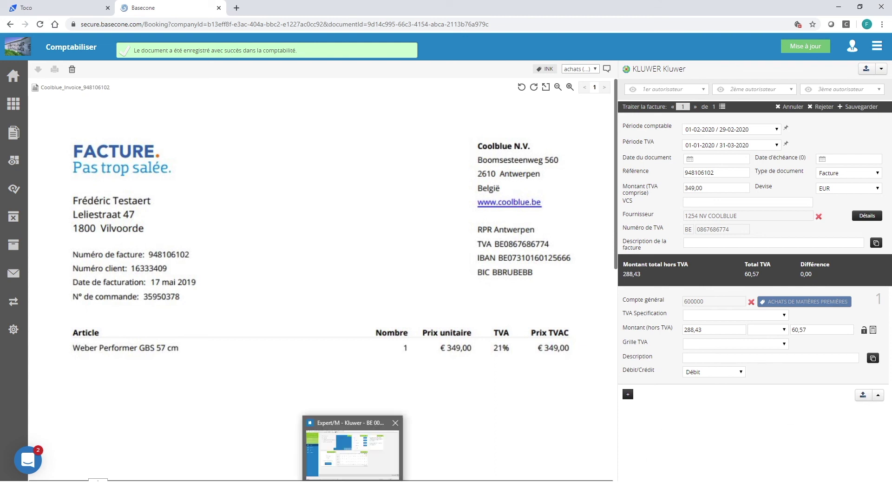
click(352, 446)
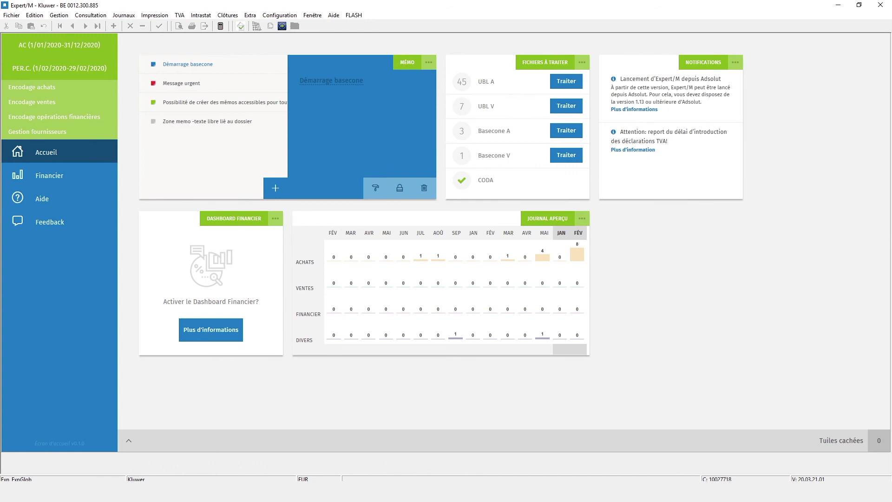
click(129, 19)
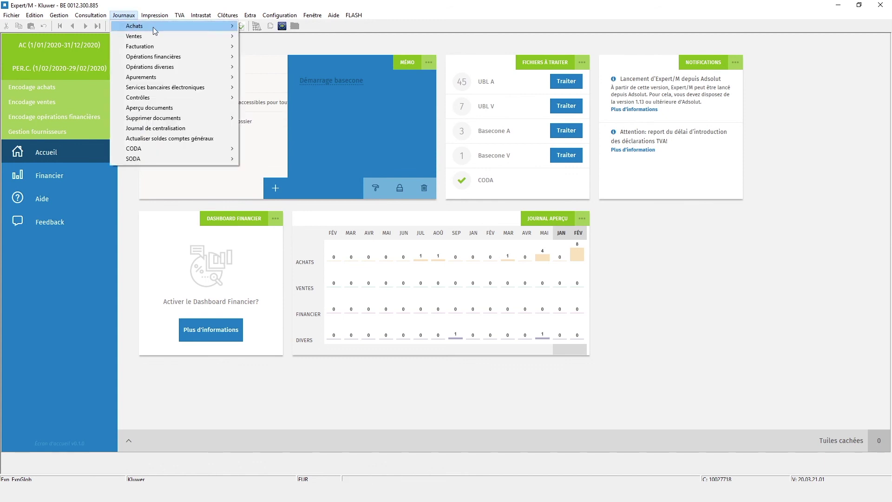
mouse_move(152, 27)
click(251, 26)
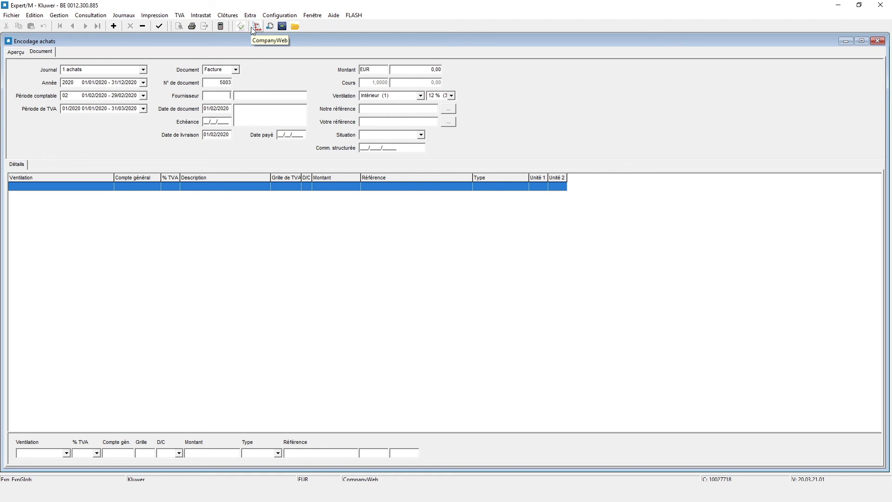
Step: List the 2020 documents of journal "1 achats" with a wider V/réf. column, and open the invoice referenced "4879 webinar dig"
click(15, 52)
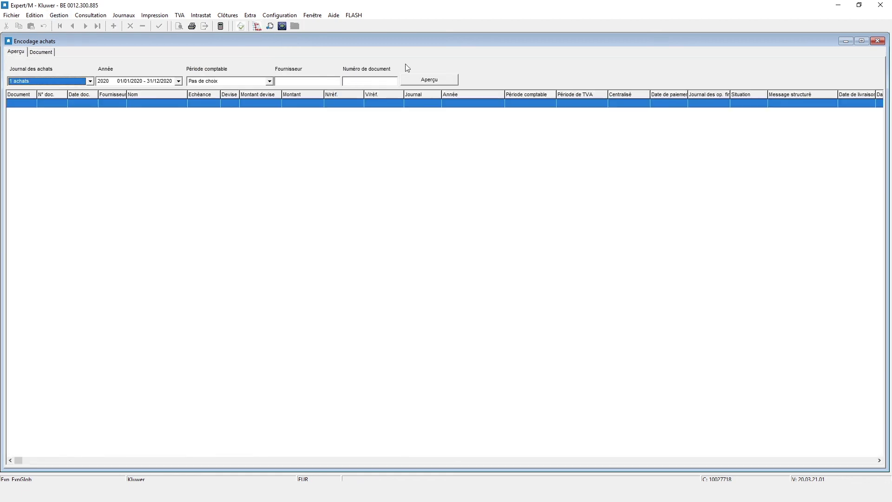
click(420, 82)
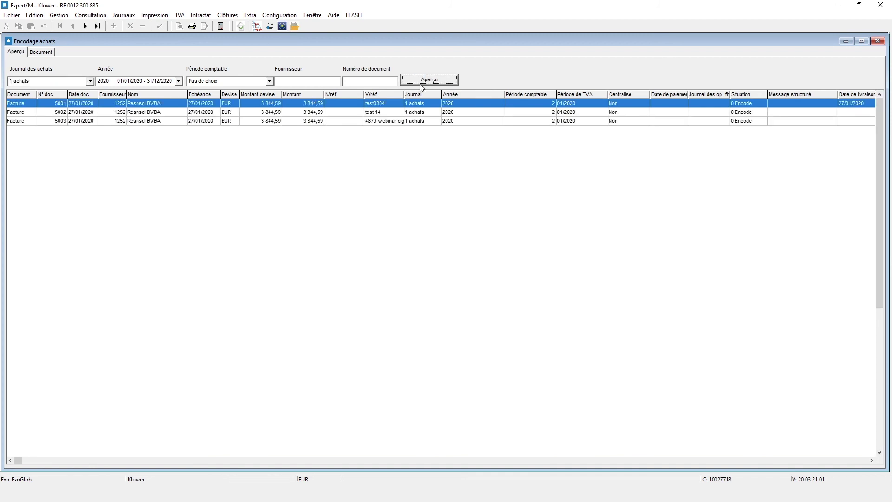
drag(404, 95, 458, 95)
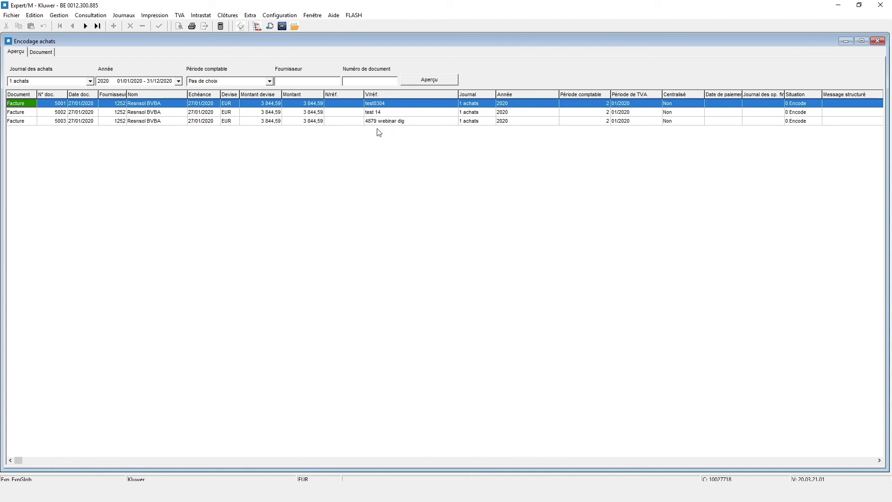
double_click(390, 121)
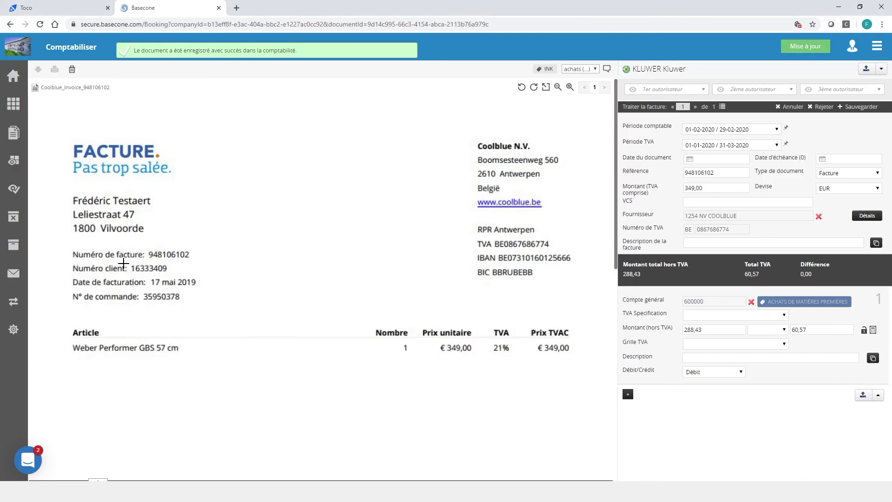
Step: Switch back to Toco, open the first Rensol.pdf sent to the accountant and confirm its payment details
click(60, 9)
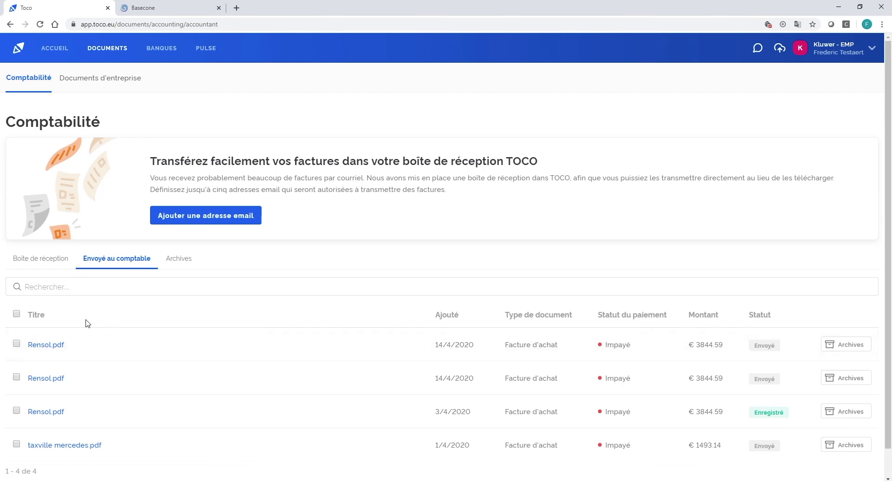
click(45, 344)
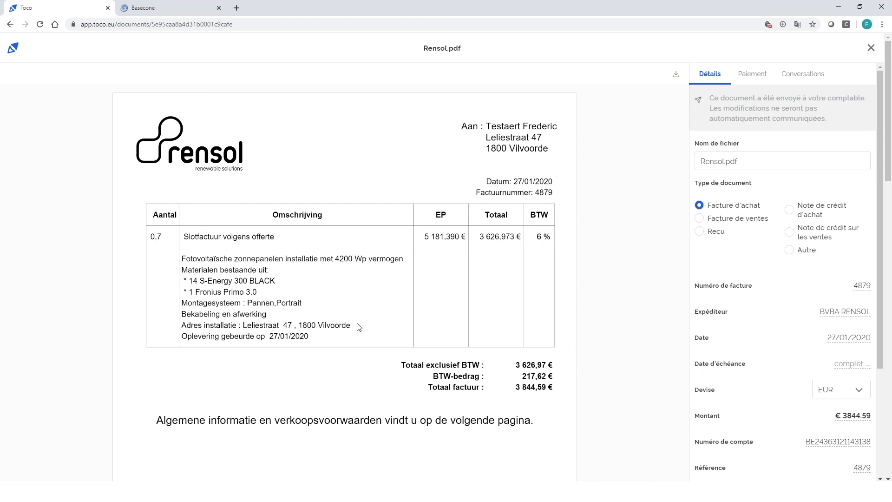
click(753, 76)
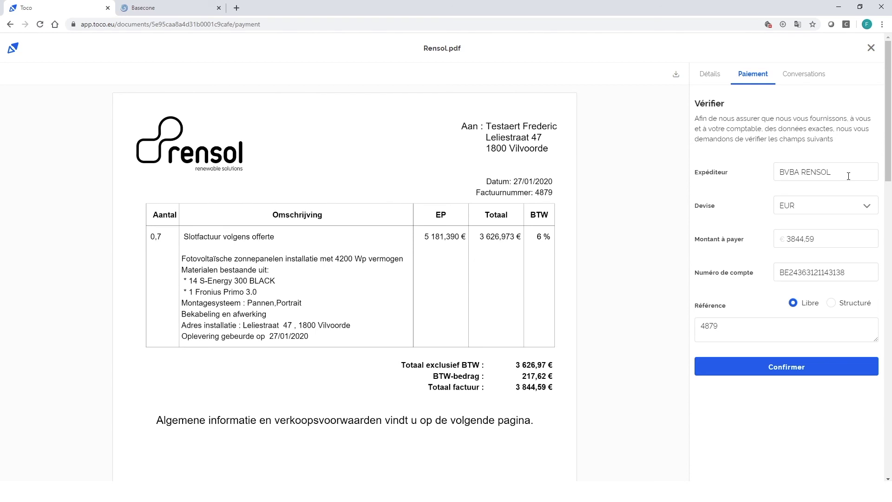
right_click(801, 370)
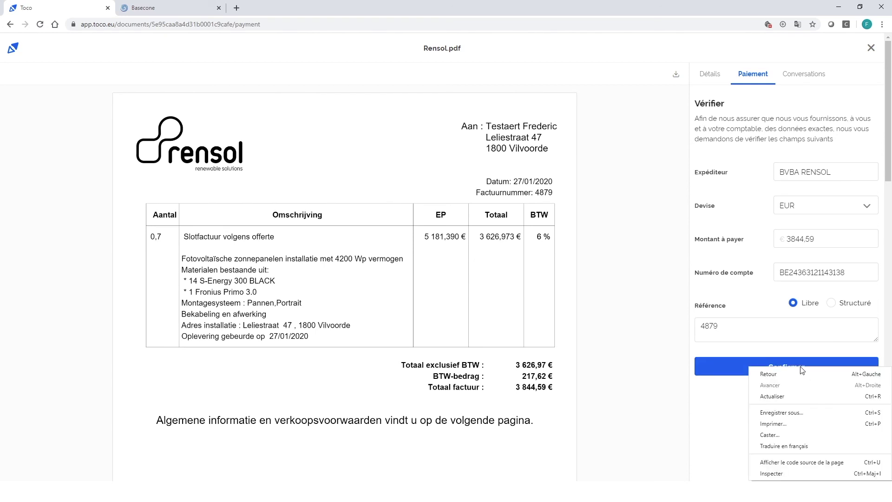
right_click(740, 370)
click(730, 367)
click(730, 367)
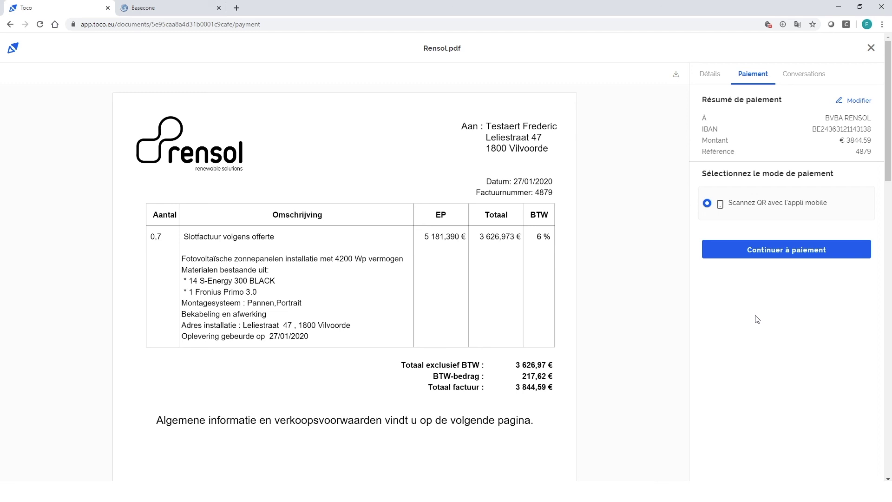
Step: Display the payment QR code for the Rensol invoice, close it without recording a payment and return to the sent documents list
click(782, 250)
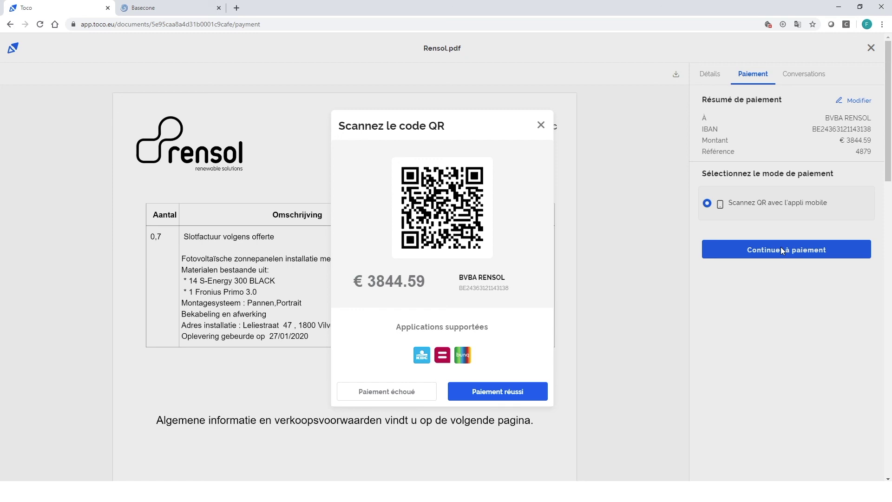
click(541, 125)
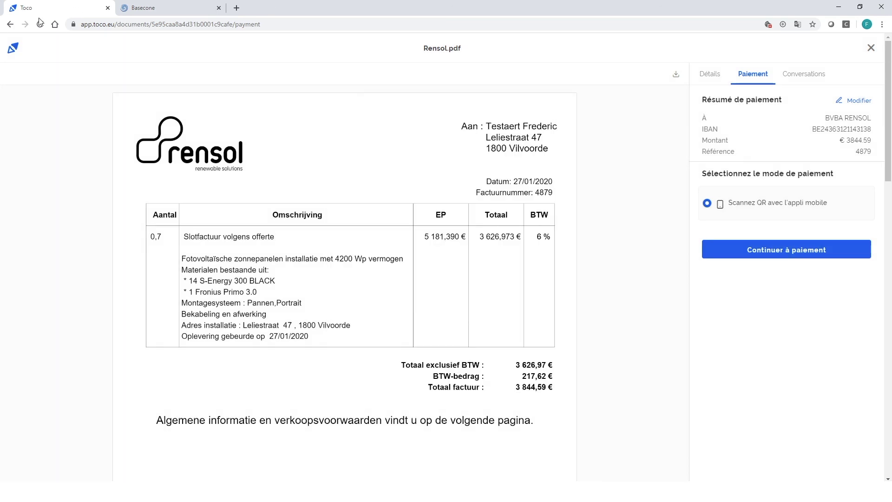
click(10, 25)
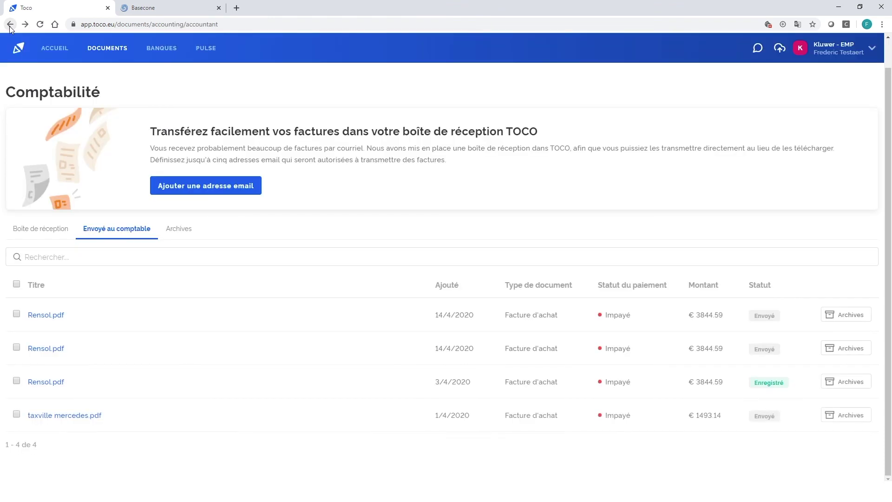